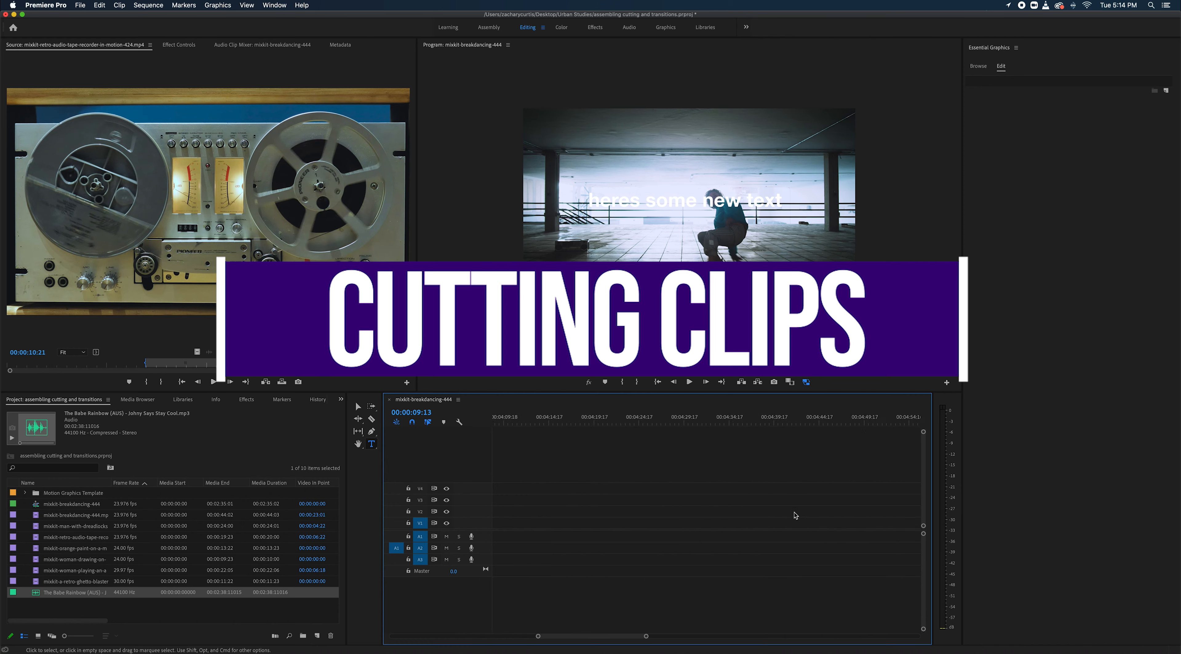
- Shorten the music clip on track A1 so that the sequence ends at about 00:02:15:03
{"action": "scroll", "coordinate": [797, 515], "scroll_direction": "right", "scroll_amount": 3}
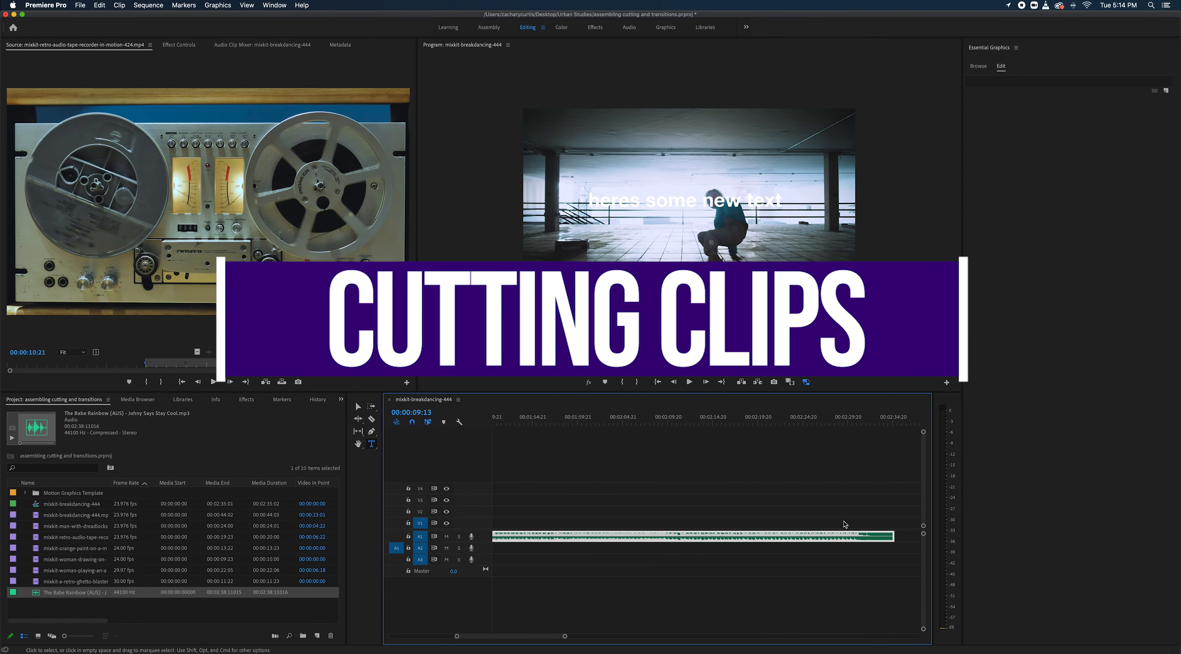
{"action": "left_click_drag", "start_coordinate": [781, 536], "coordinate": [601, 535]}
- Split the music clip on A1 with the Razor tool at the end of the last video clip and delete the excess audio
{"action": "scroll", "coordinate": [646, 510], "scroll_direction": "left", "scroll_amount": 3}
{"action": "scroll", "coordinate": [646, 510], "scroll_direction": "left", "scroll_amount": 4}
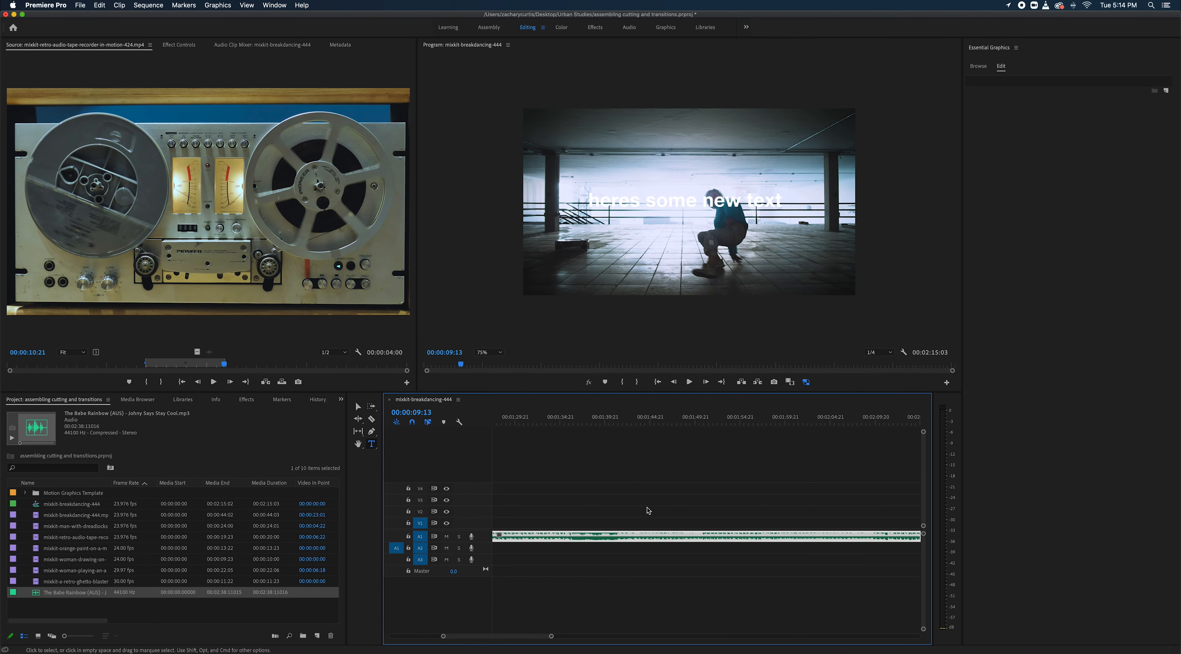
{"action": "scroll", "coordinate": [689, 534], "scroll_direction": "left", "scroll_amount": 6}
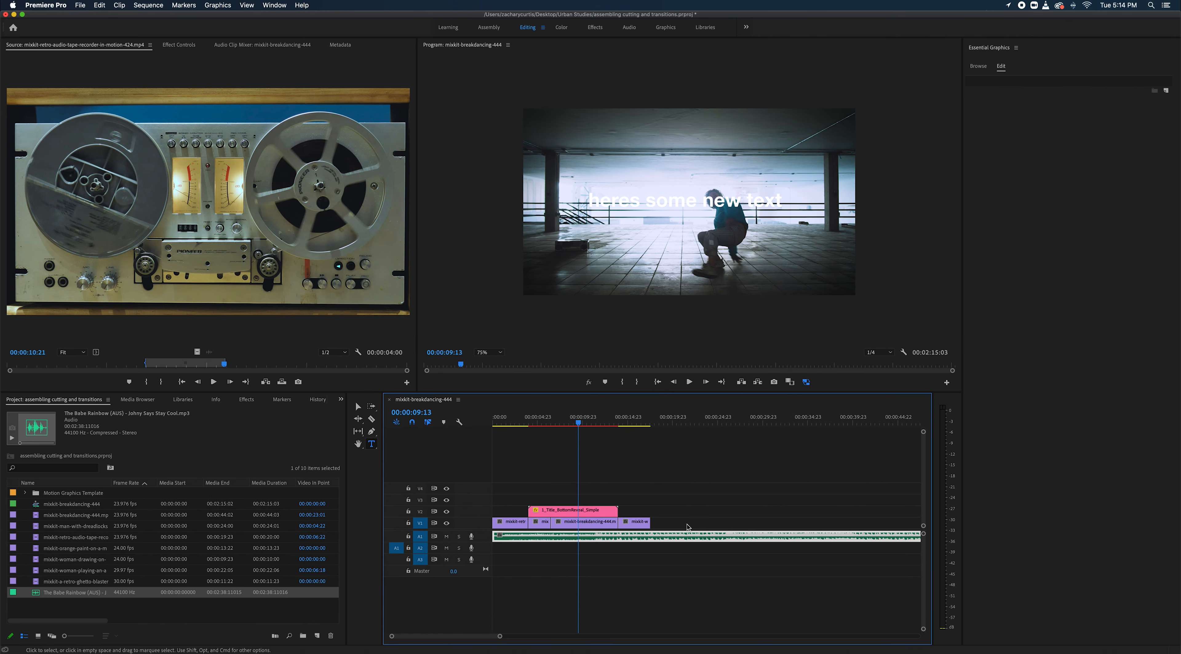
{"action": "scroll", "coordinate": [587, 506], "scroll_direction": "right", "scroll_amount": 1}
{"action": "left_click", "coordinate": [372, 419]}
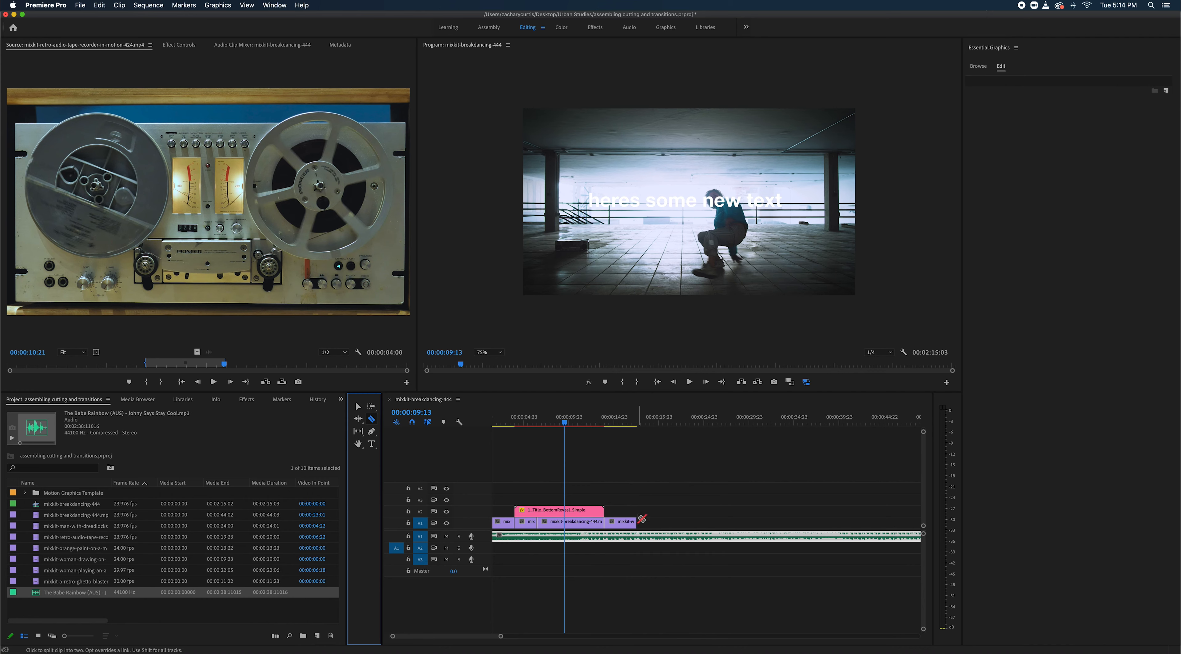
{"action": "left_click", "coordinate": [638, 537]}
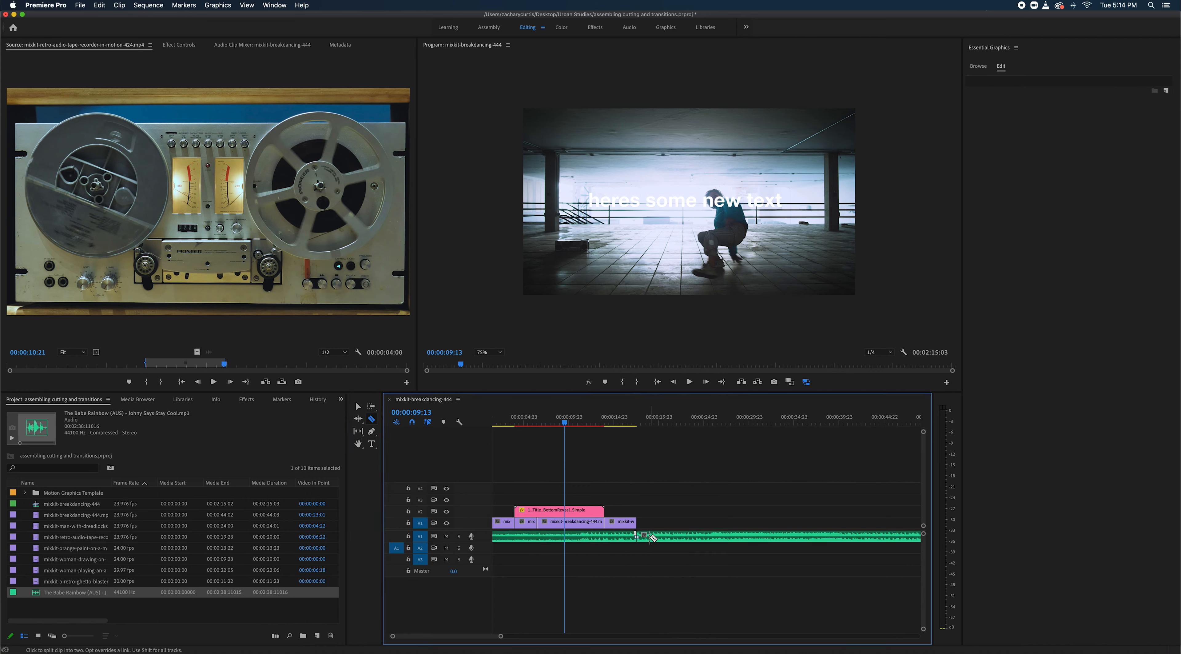
{"action": "left_click", "coordinate": [358, 406]}
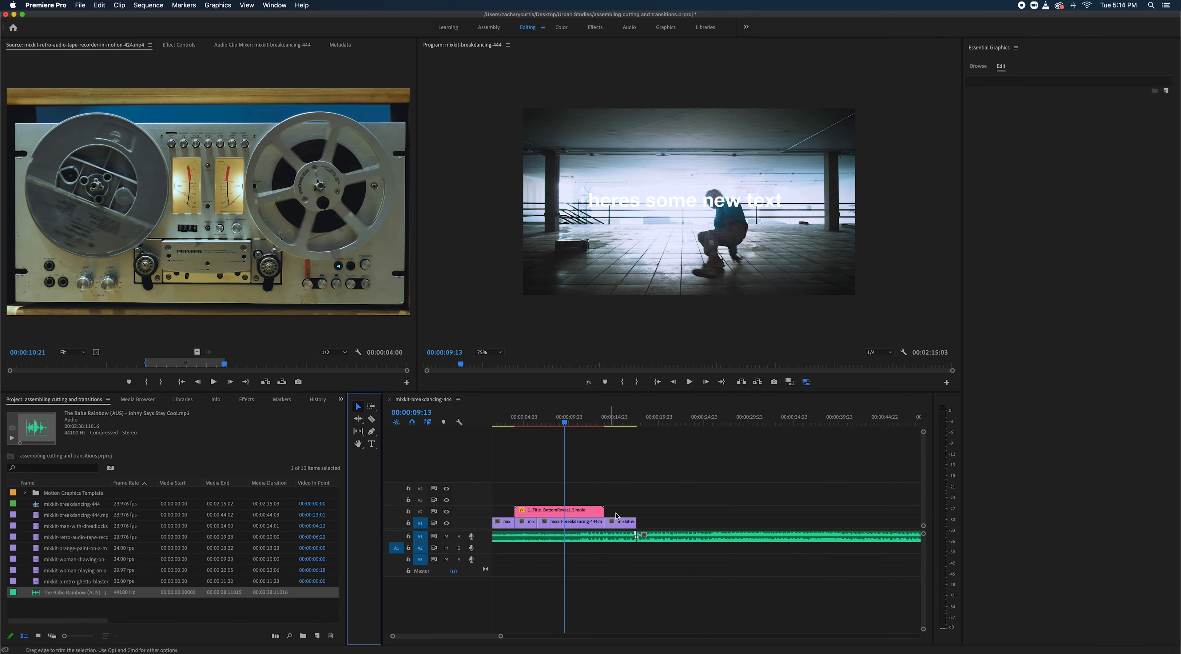
{"action": "left_click", "coordinate": [669, 537]}
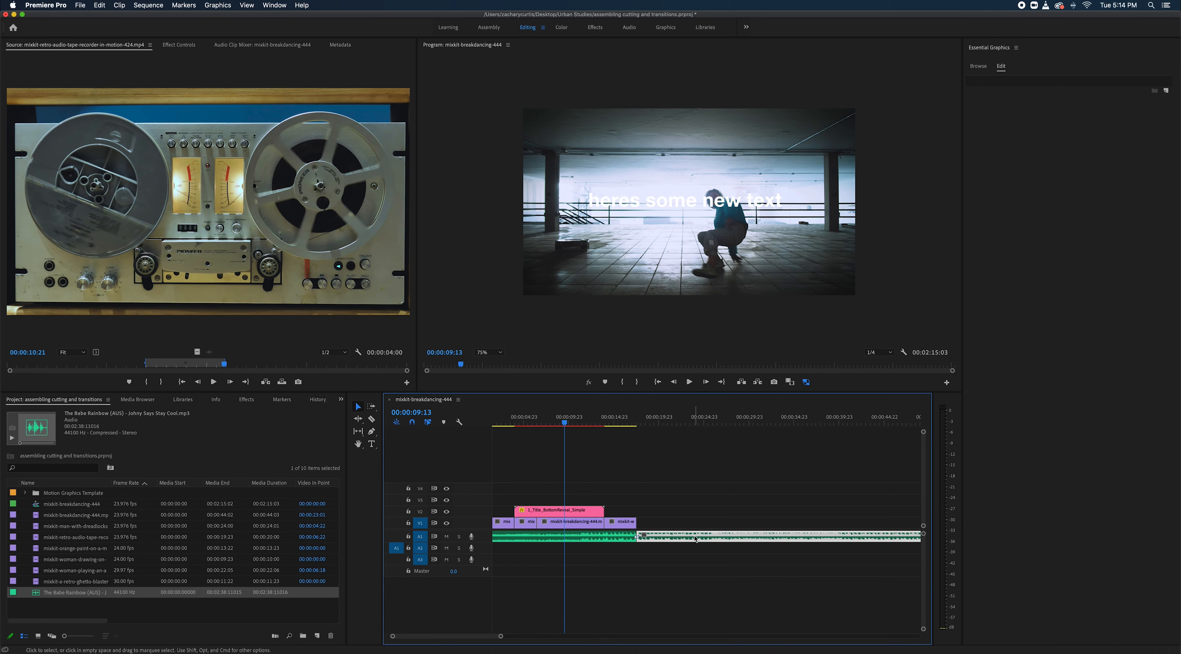
{"action": "key", "text": "Delete"}
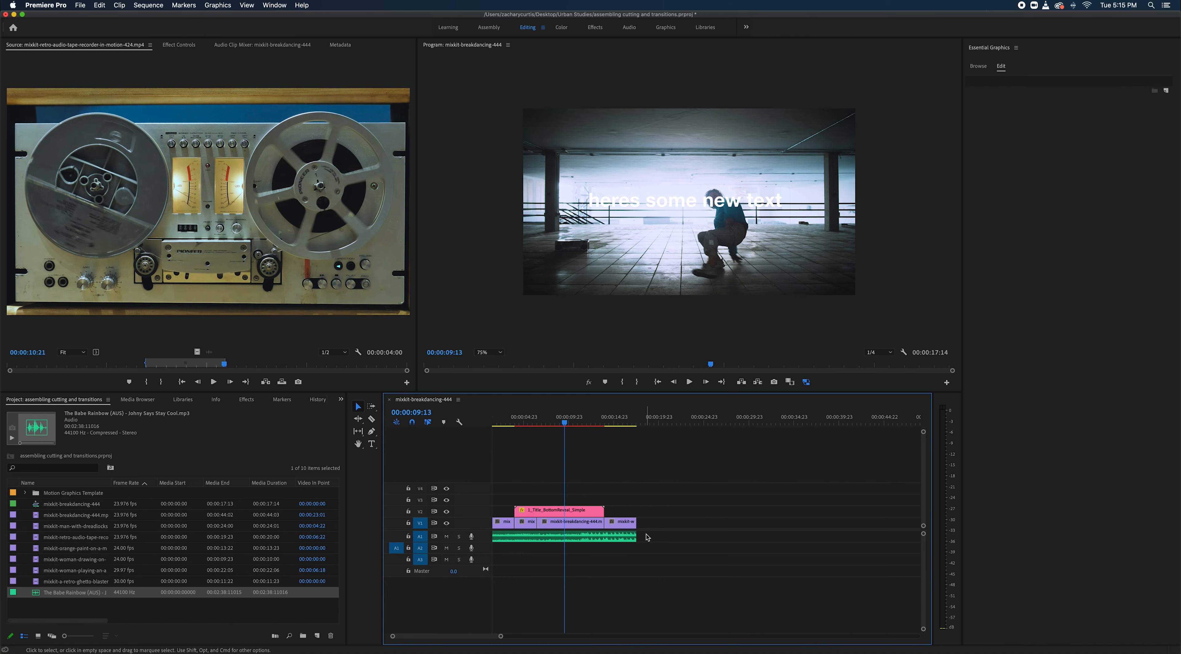
- Extend the music clip's end slightly past the last video clip to about 00:00:18:07 and move the playhead to 00:00:03:04
{"action": "left_click_drag", "start_coordinate": [634, 537], "coordinate": [642, 537]}
{"action": "mouse_move", "coordinate": [569, 427]}
{"action": "left_mouse_down"}
{"action": "mouse_move", "coordinate": [527, 429]}
{"action": "mouse_move", "coordinate": [556, 431]}
{"action": "left_mouse_up"}
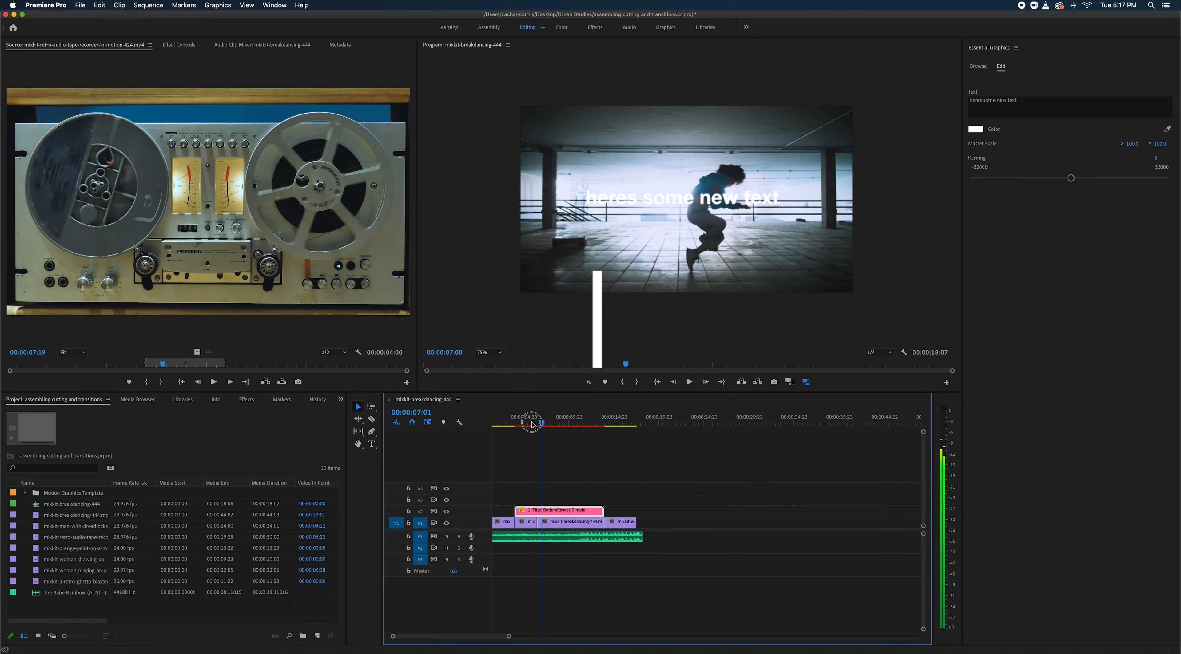
{"action": "left_click", "coordinate": [507, 427]}
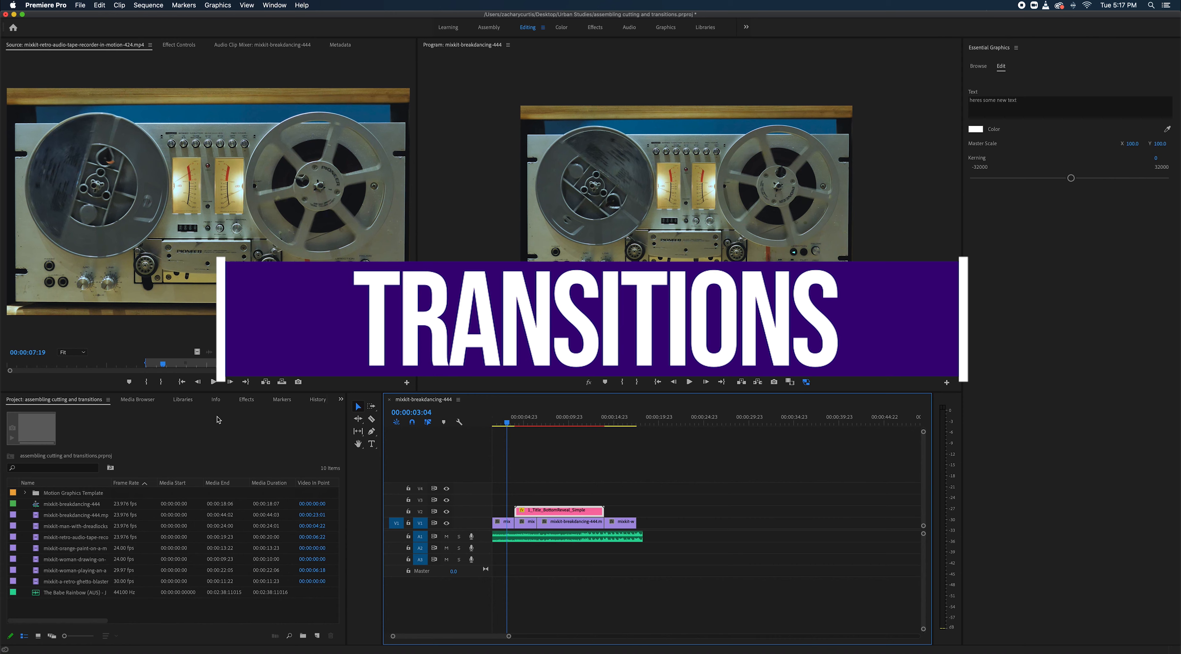
- Apply the Cross Dissolve video transition to the V1 cut between the mixkit-breakdancing-444 clip and the woman playing acoustic guitar clip
{"action": "left_click", "coordinate": [247, 400]}
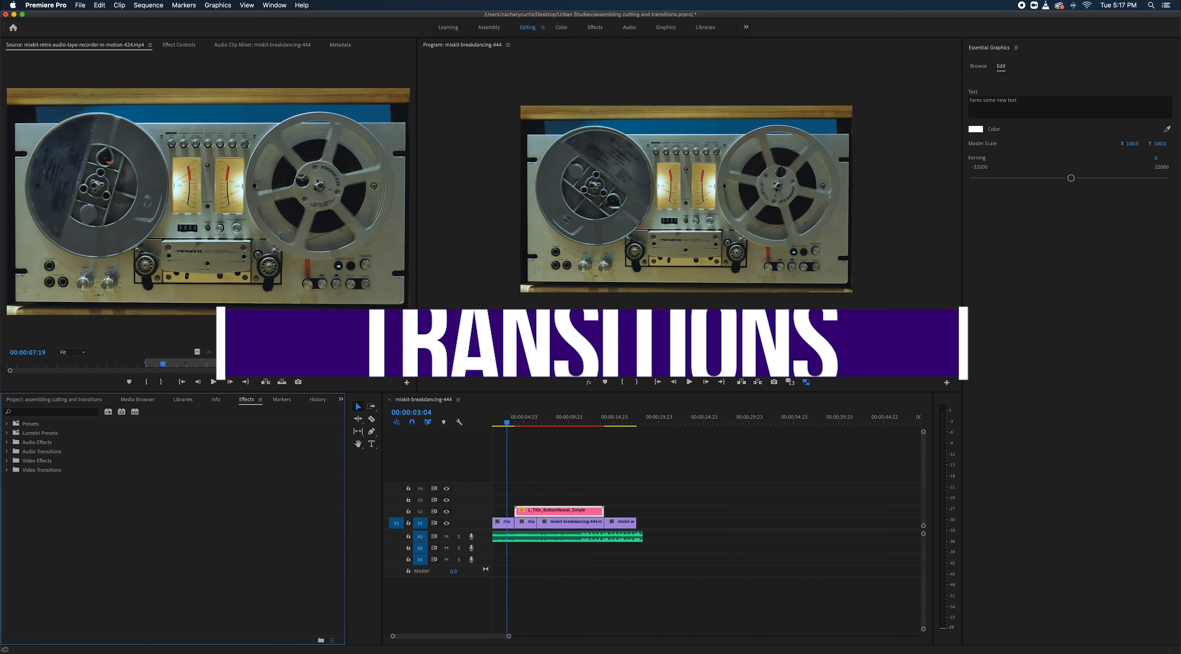
{"action": "left_click", "coordinate": [275, 5]}
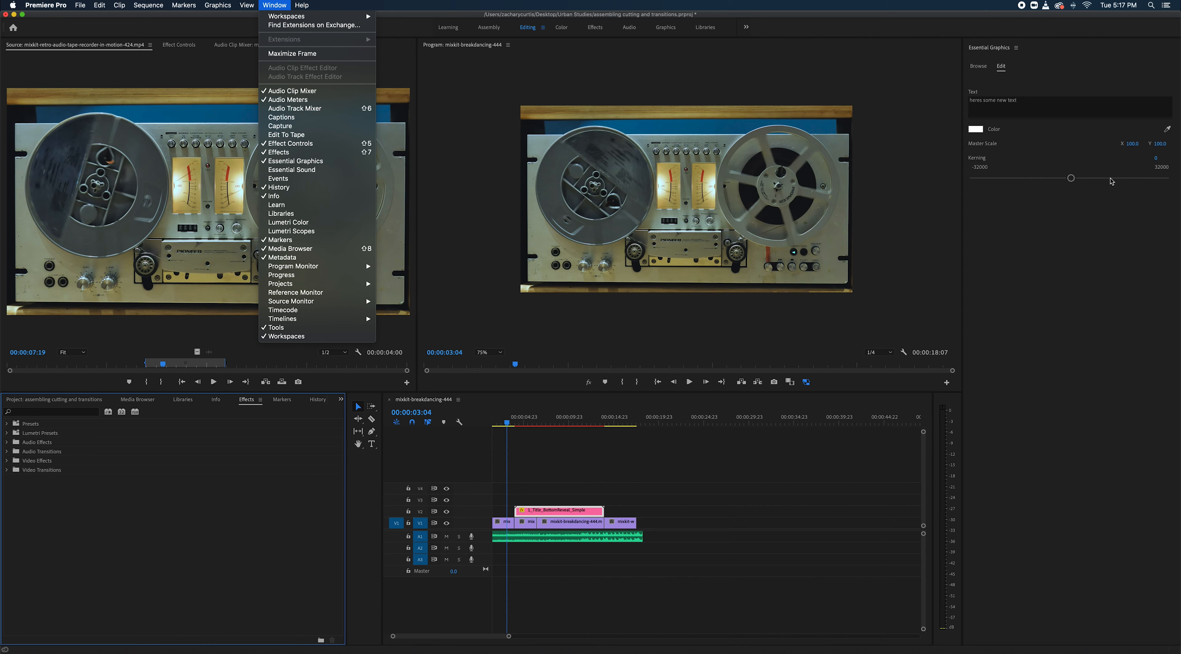
{"action": "left_click", "coordinate": [212, 472]}
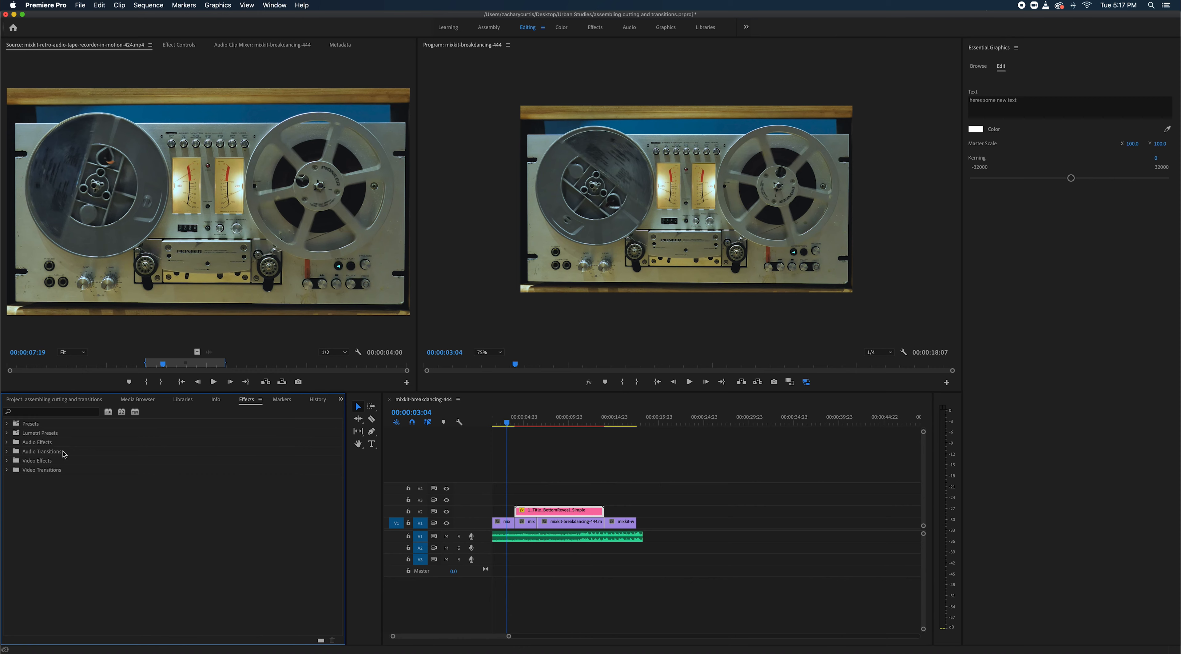
{"action": "left_click", "coordinate": [7, 461]}
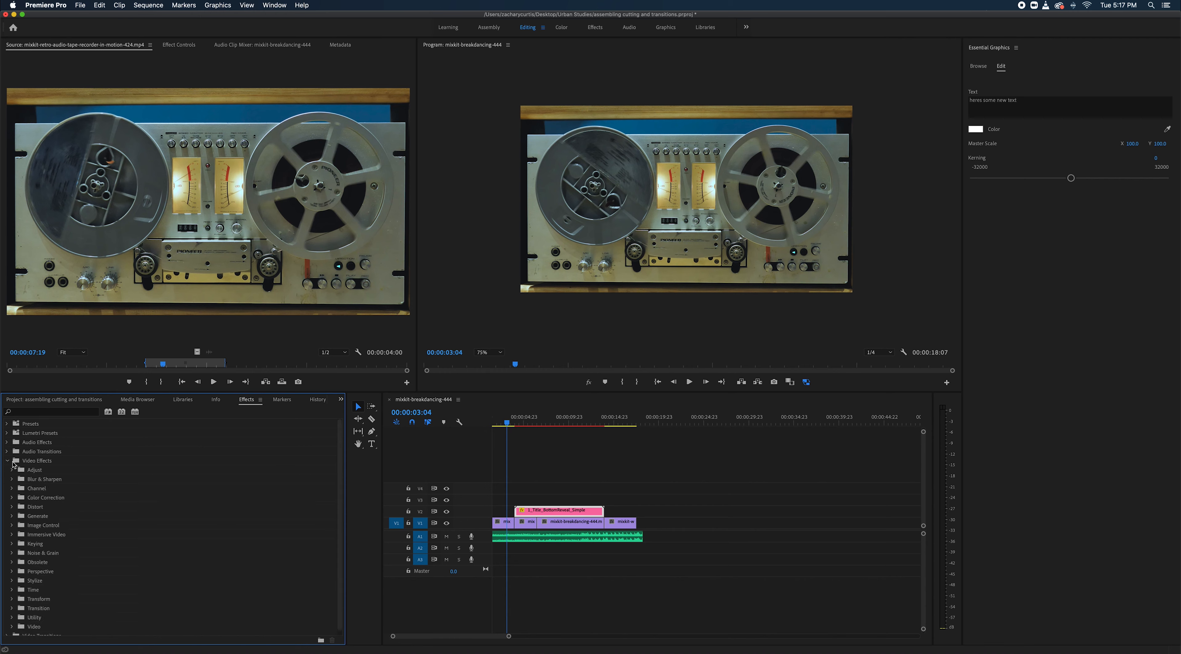
{"action": "left_click", "coordinate": [7, 461]}
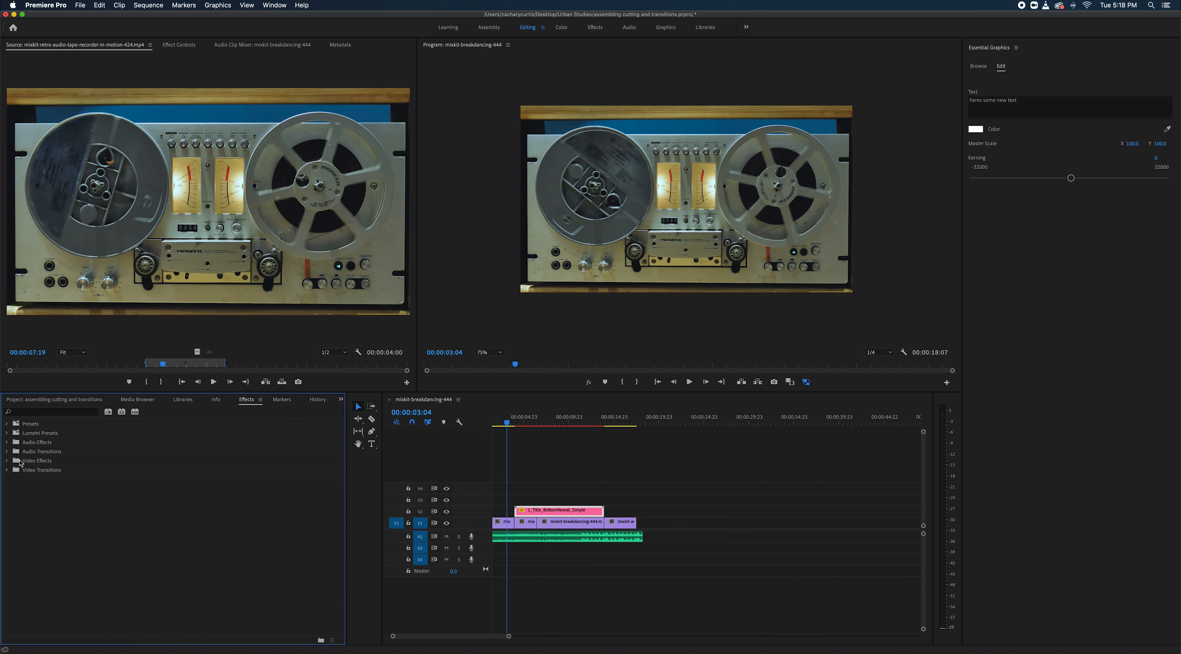
{"action": "left_click", "coordinate": [7, 470]}
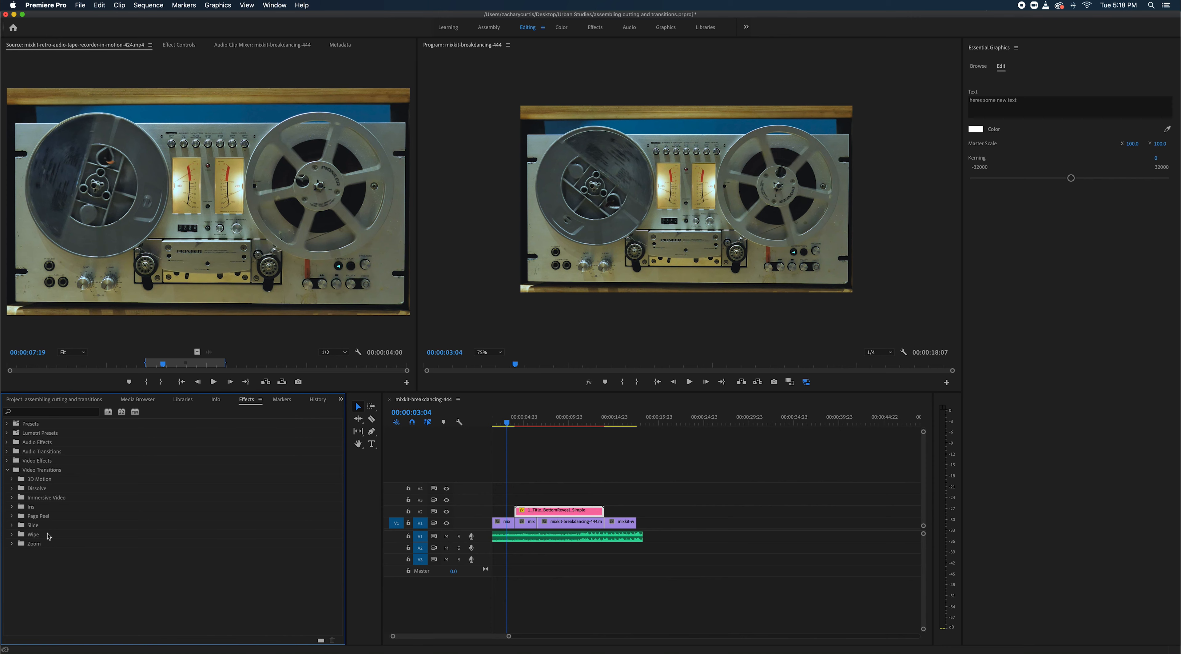
{"action": "left_click_drag", "start_coordinate": [34, 493], "coordinate": [13, 492]}
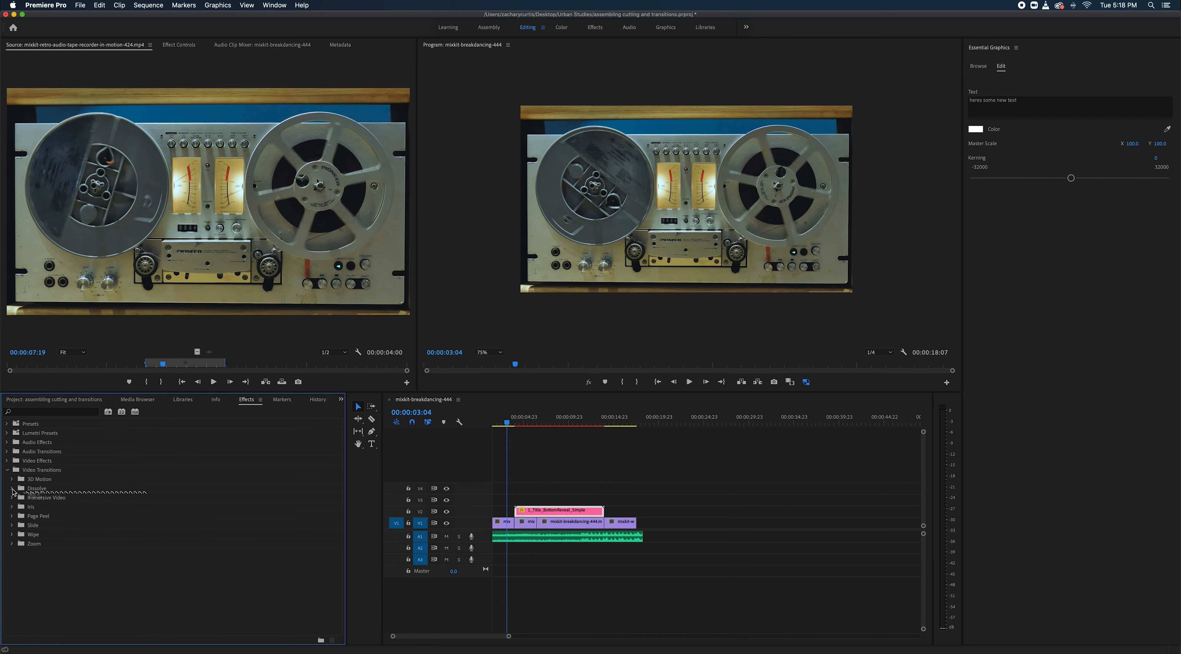
{"action": "left_click", "coordinate": [13, 490]}
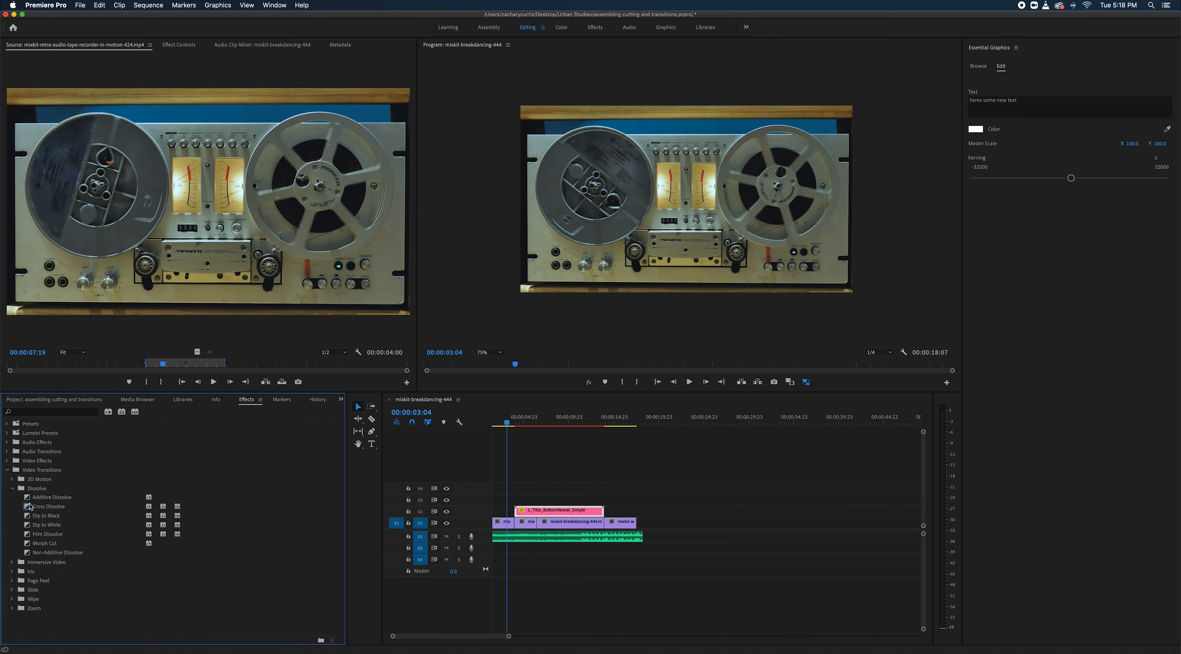
{"action": "left_click_drag", "start_coordinate": [35, 509], "coordinate": [603, 521]}
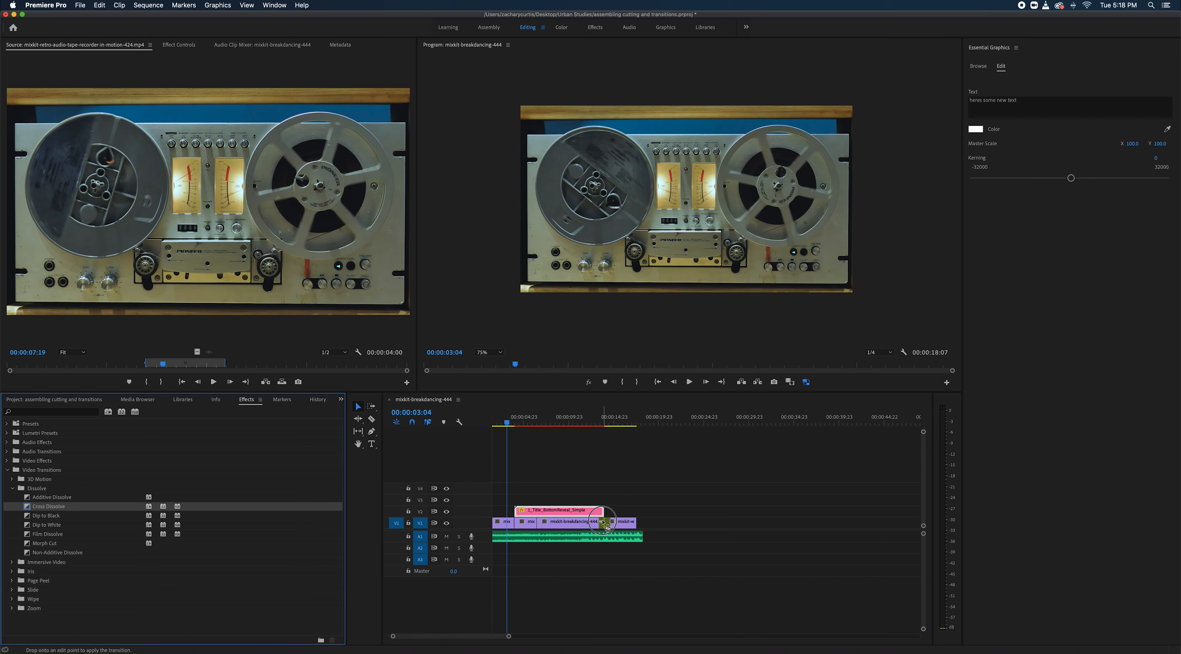
{"action": "left_click_drag", "start_coordinate": [602, 521], "coordinate": [604, 522]}
- Play the sequence from 00:00:13:03 to preview the Cross Dissolve between the breakdancing and guitar clips
{"action": "left_click", "coordinate": [602, 424]}
{"action": "left_click_drag", "start_coordinate": [602, 424], "coordinate": [598, 425]}
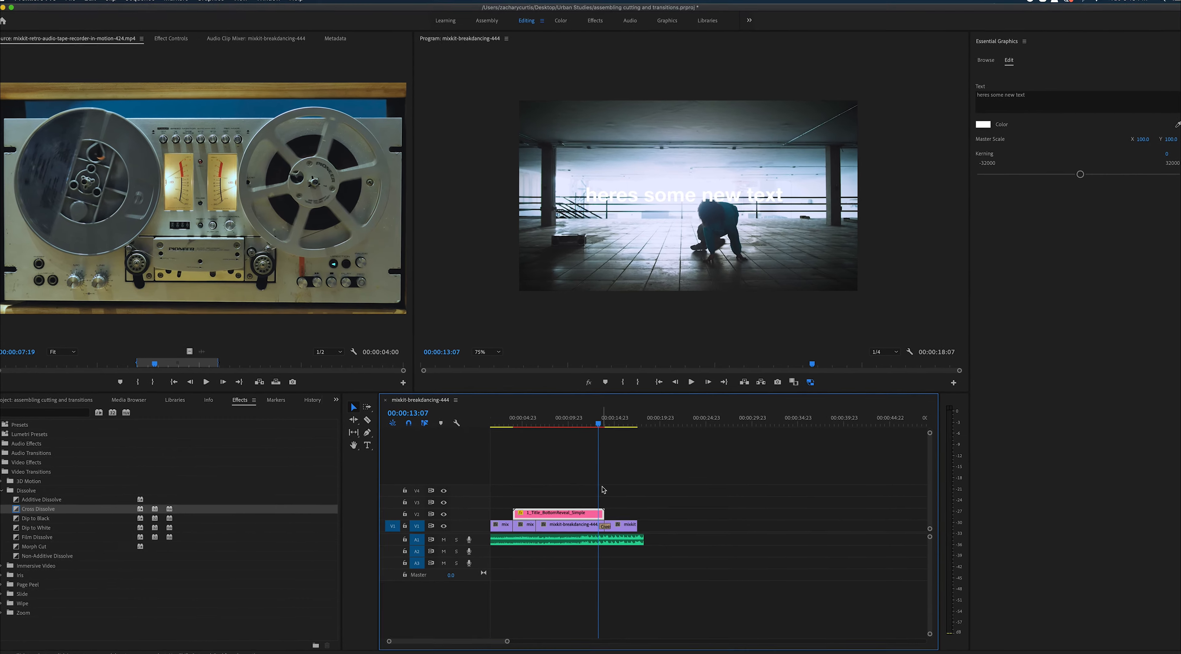
{"action": "key", "text": "="}
{"action": "key", "text": "="}
{"action": "key", "text": "="}
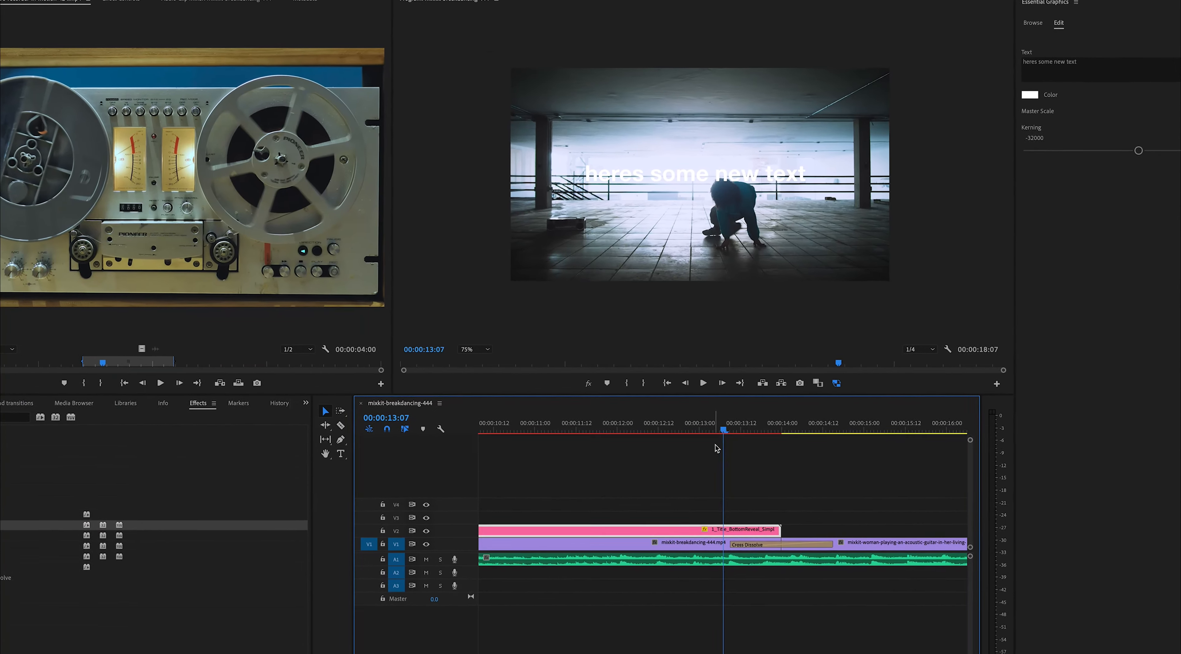
{"action": "left_click", "coordinate": [708, 429]}
{"action": "left_click_drag", "start_coordinate": [721, 435], "coordinate": [718, 435]}
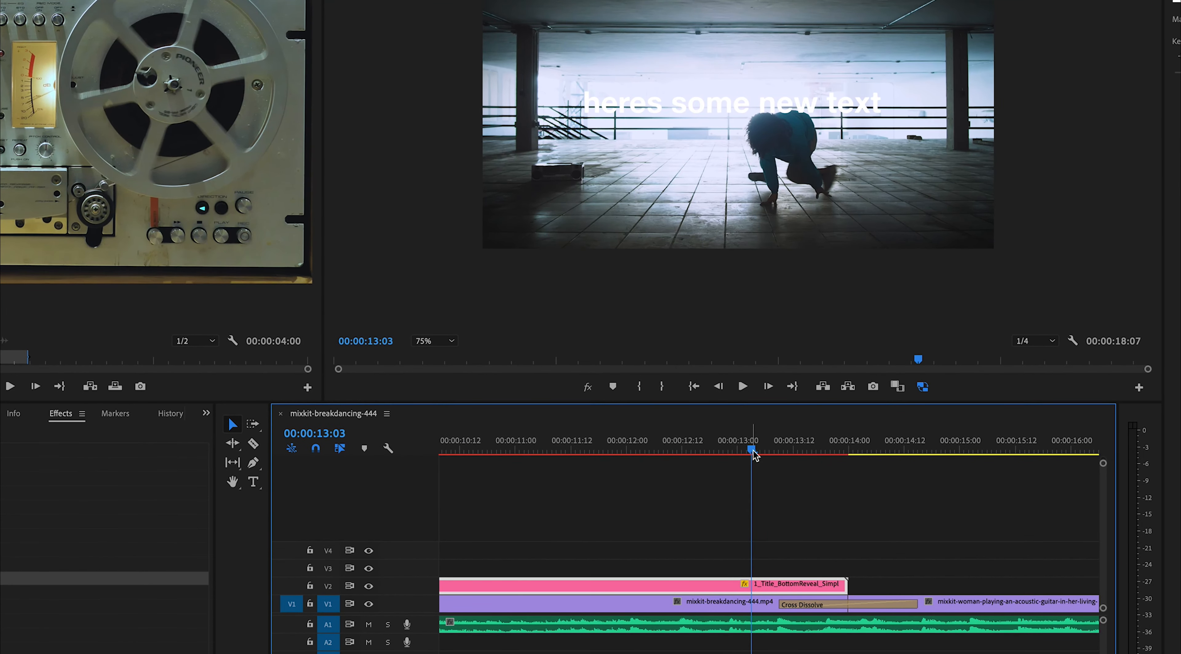
{"action": "key", "text": "space"}
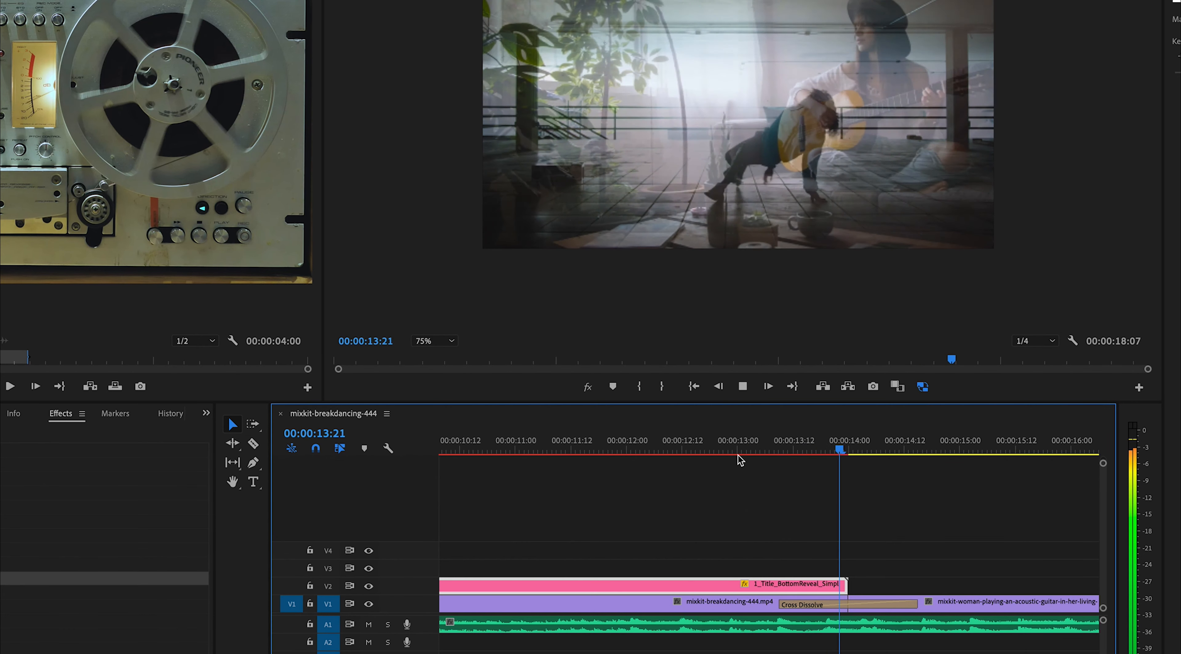
{"action": "key", "text": "space"}
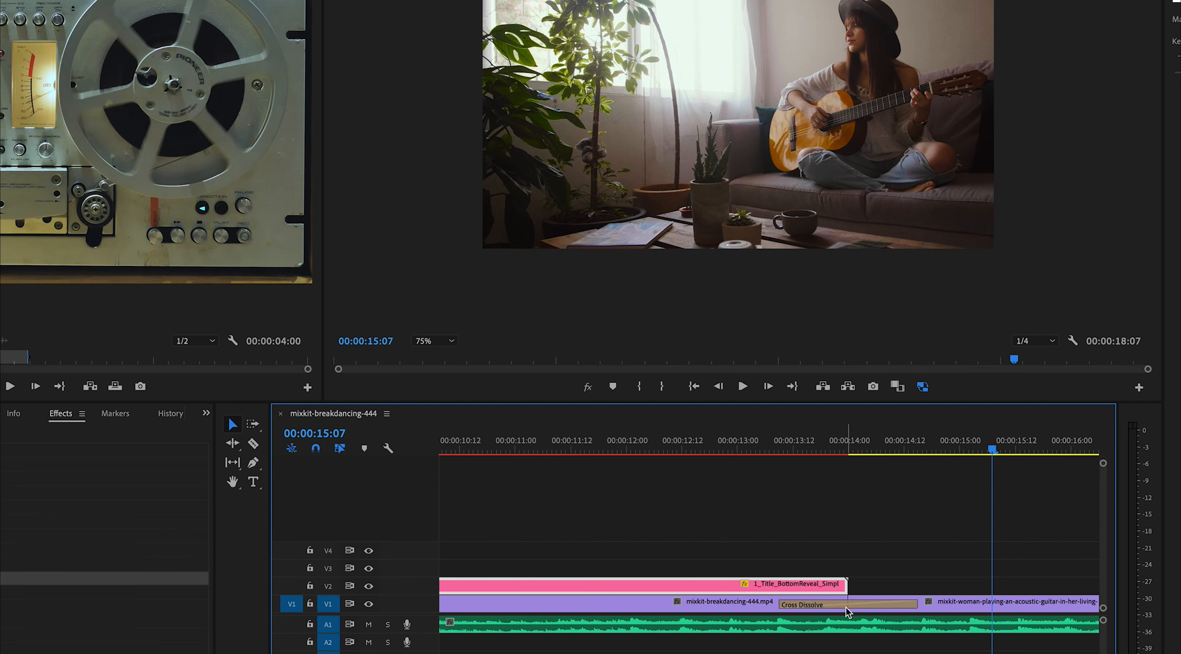
- Lengthen the Cross Dissolve by extending its start earlier into the breakdancing clip
{"action": "left_click_drag", "start_coordinate": [854, 609], "coordinate": [915, 603]}
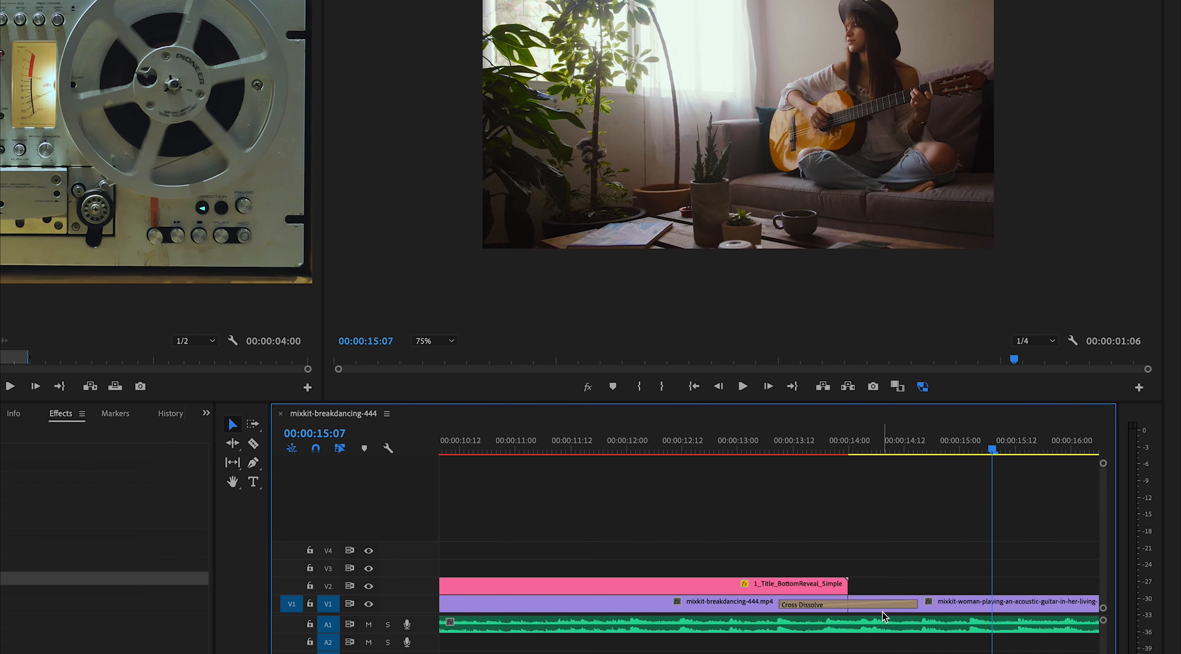
{"action": "left_click", "coordinate": [884, 611]}
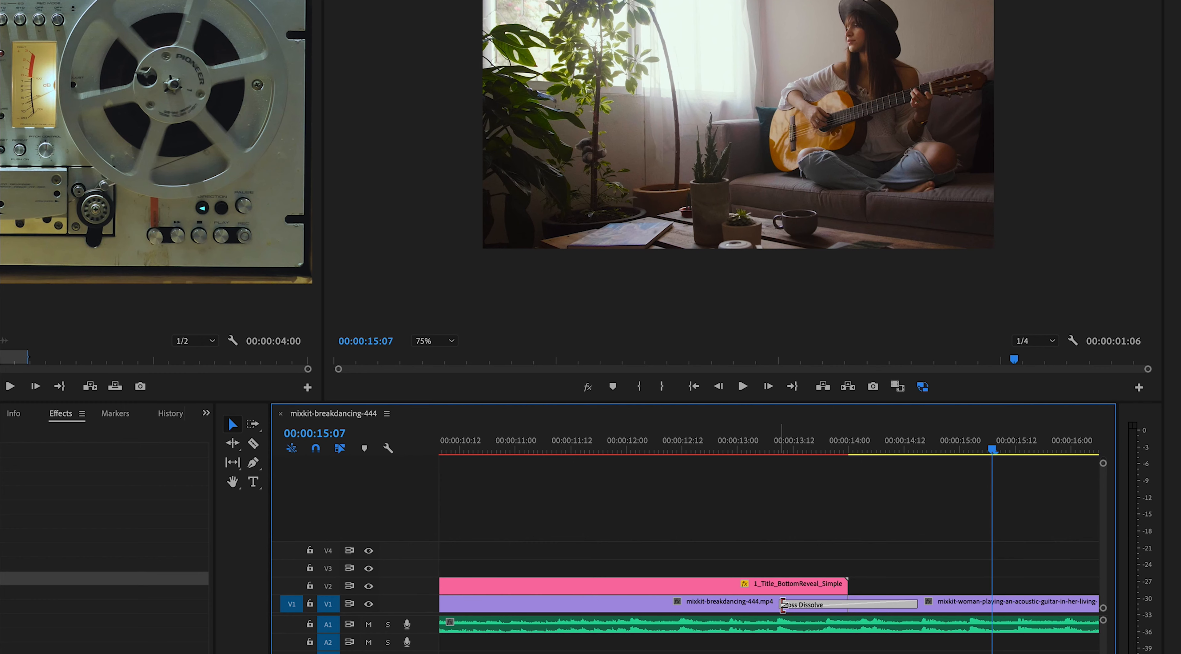
{"action": "mouse_move", "coordinate": [783, 605]}
{"action": "left_mouse_down"}
{"action": "mouse_move", "coordinate": [710, 604]}
{"action": "mouse_move", "coordinate": [798, 604]}
{"action": "mouse_move", "coordinate": [733, 604]}
{"action": "mouse_move", "coordinate": [761, 604]}
{"action": "left_mouse_up"}
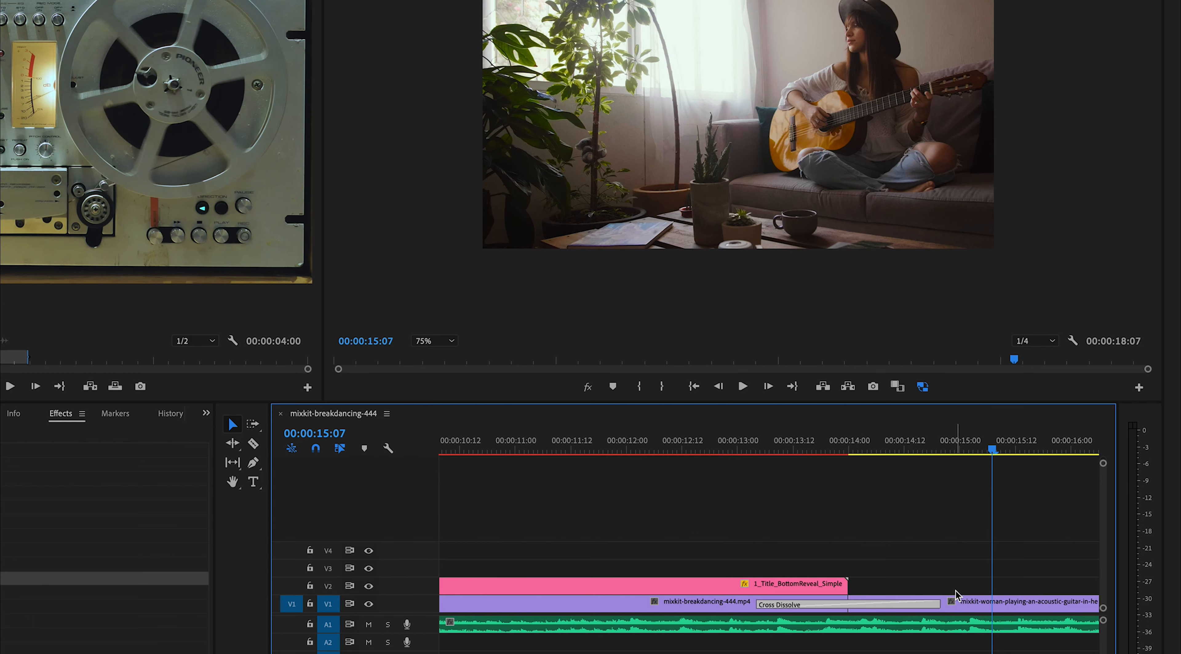
{"action": "left_click", "coordinate": [675, 606]}
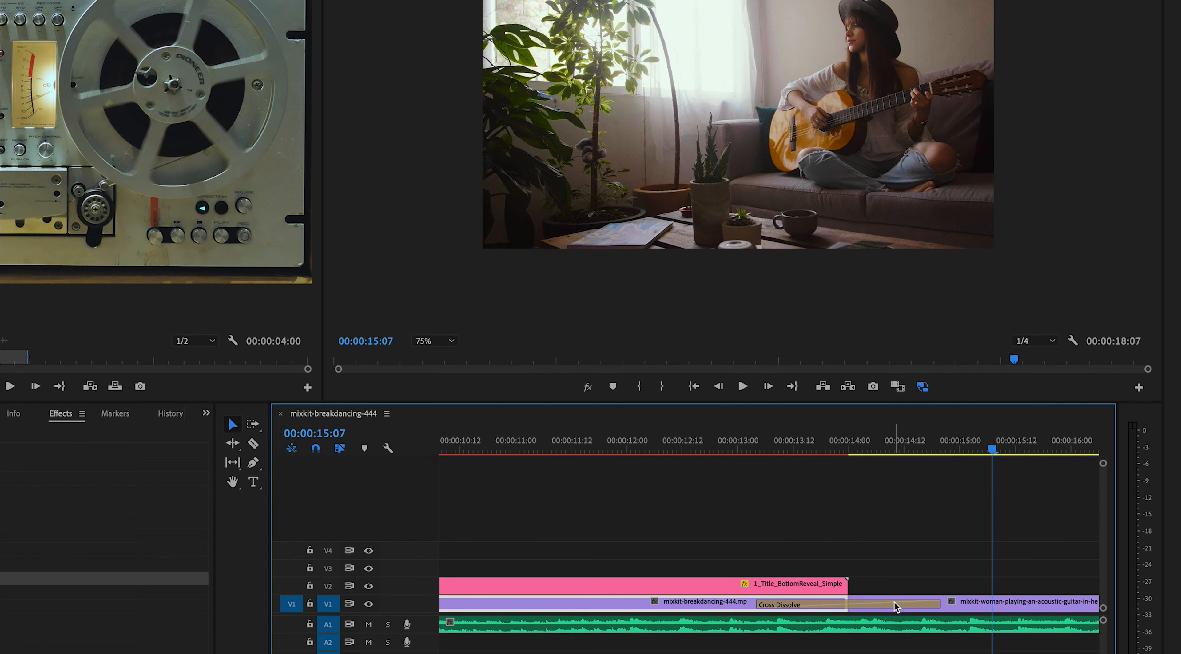
{"action": "left_click", "coordinate": [912, 608]}
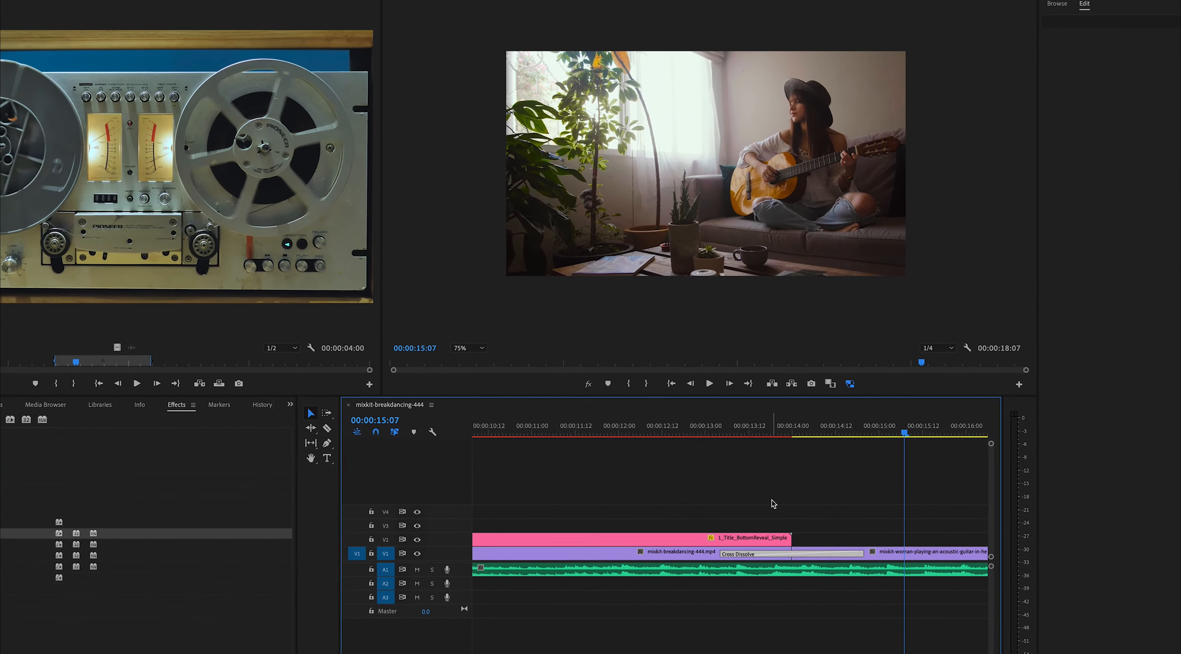
- Scrub across the cut between the tape recorder and man-with-dreadlocks clips to 00:00:04:11 to inspect it
{"action": "scroll", "coordinate": [746, 547], "scroll_direction": "left", "scroll_amount": 15}
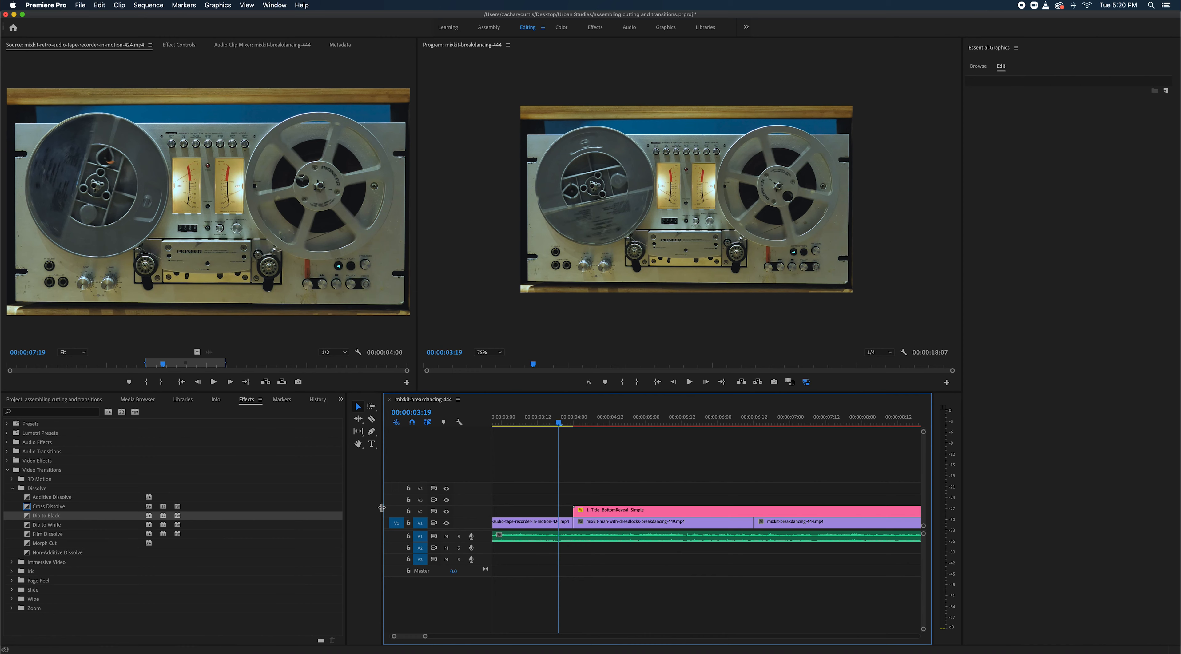
{"action": "mouse_move", "coordinate": [553, 424]}
{"action": "left_mouse_down"}
{"action": "mouse_move", "coordinate": [591, 425]}
{"action": "mouse_move", "coordinate": [561, 427]}
{"action": "left_mouse_up"}
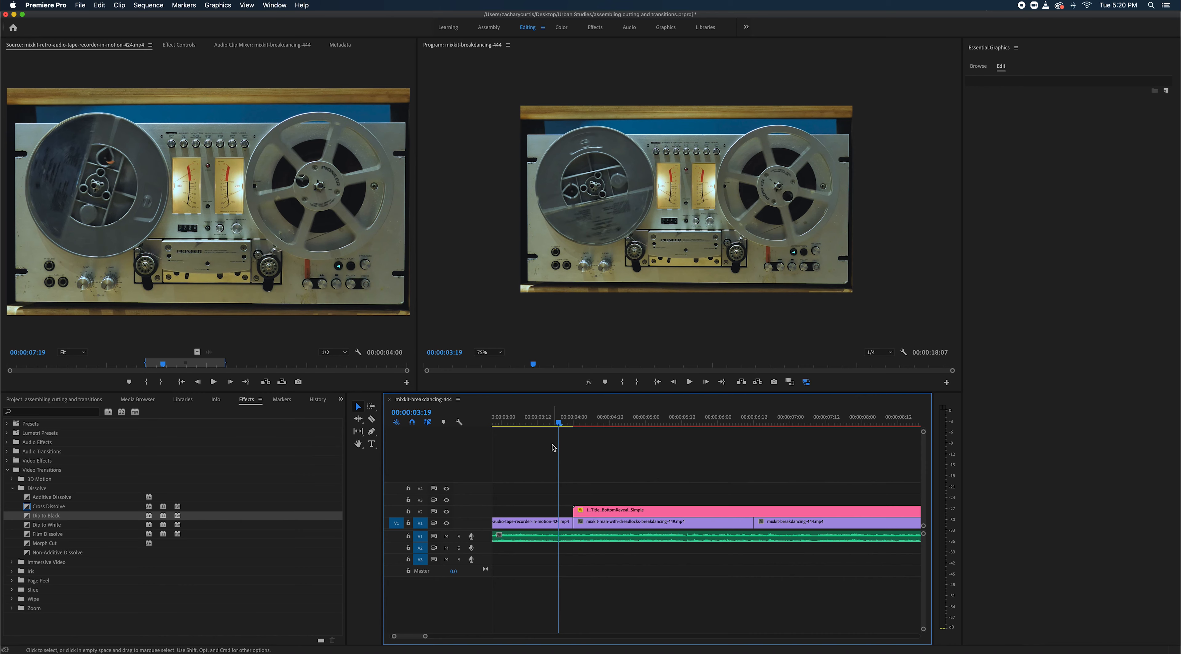
{"action": "left_click_drag", "start_coordinate": [559, 423], "coordinate": [608, 427]}
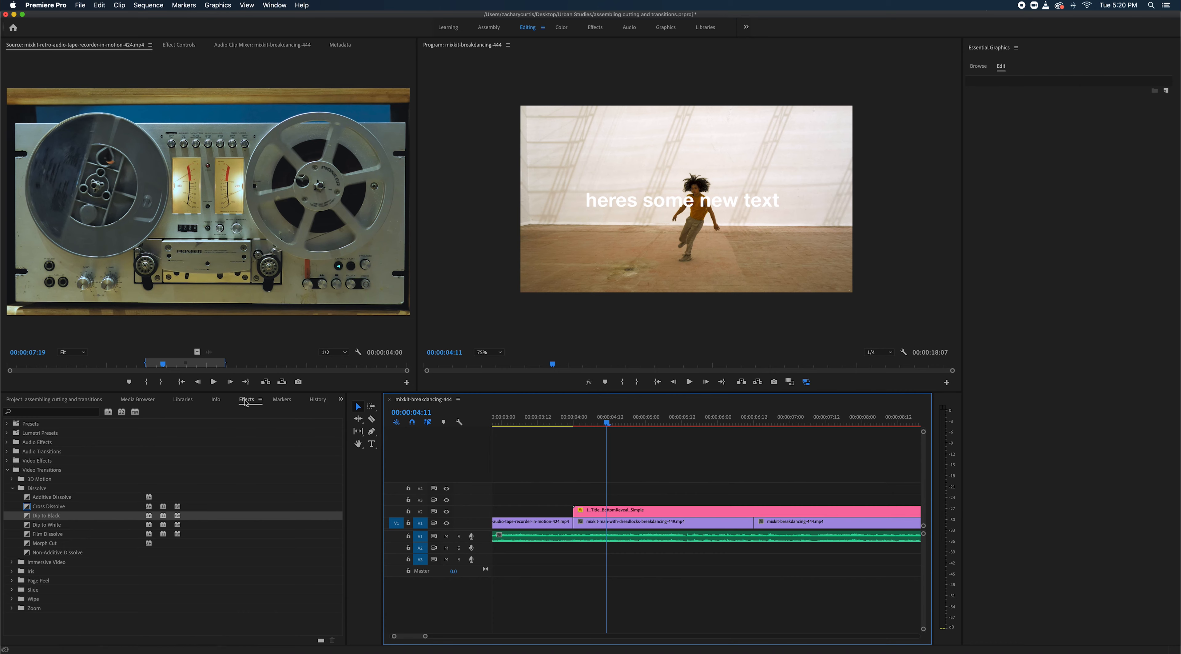
- Collapse the Dissolve transition group and place the playhead at 00:00:03:20, just before the tape recorder clip's end
{"action": "left_click", "coordinate": [246, 5]}
{"action": "mouse_move", "coordinate": [270, 5]}
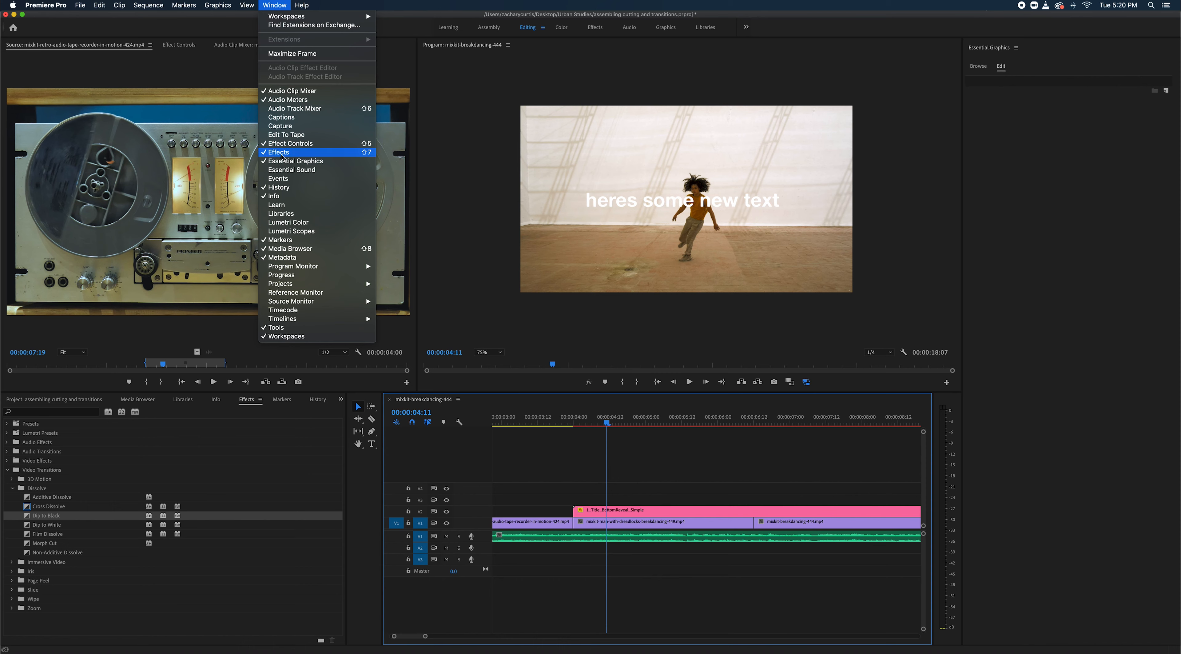
{"action": "left_click", "coordinate": [250, 431]}
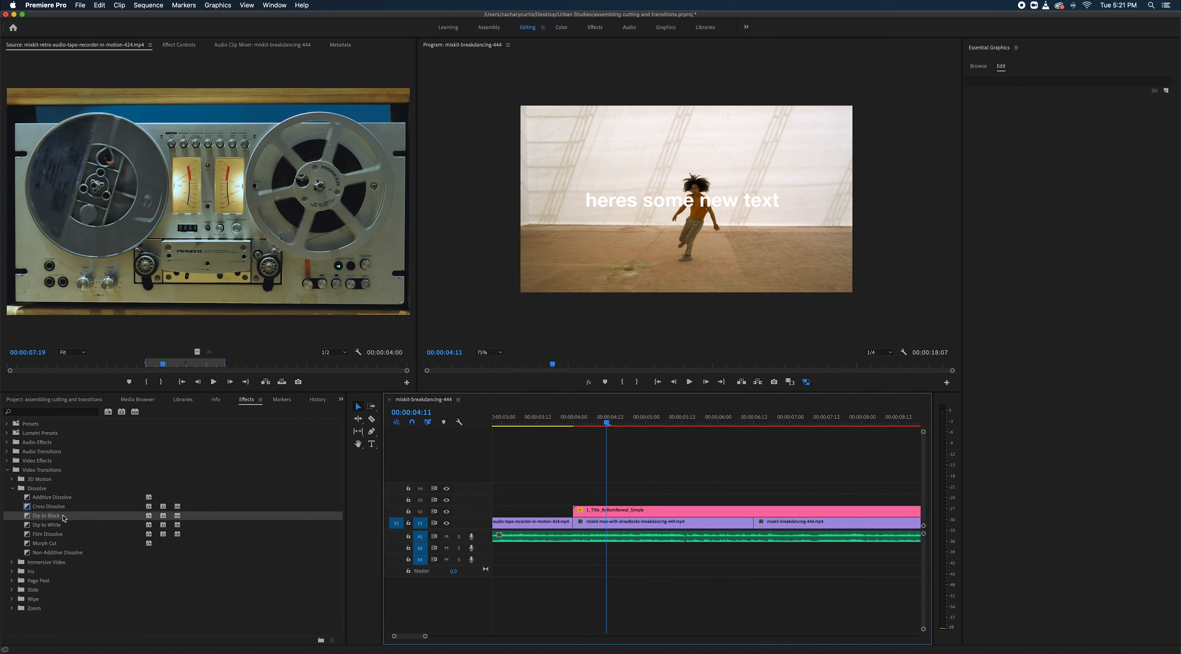
{"action": "left_click", "coordinate": [12, 488]}
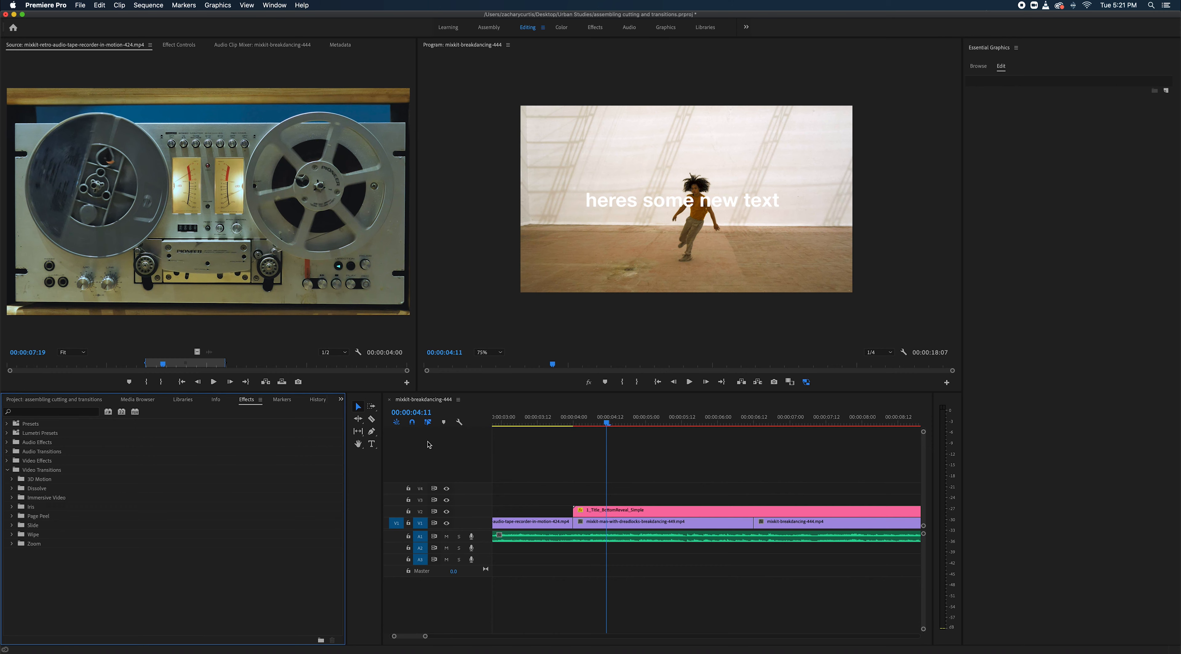
{"action": "scroll", "coordinate": [628, 417], "scroll_direction": "left", "scroll_amount": 5}
{"action": "left_click_drag", "start_coordinate": [679, 418], "coordinate": [671, 418]}
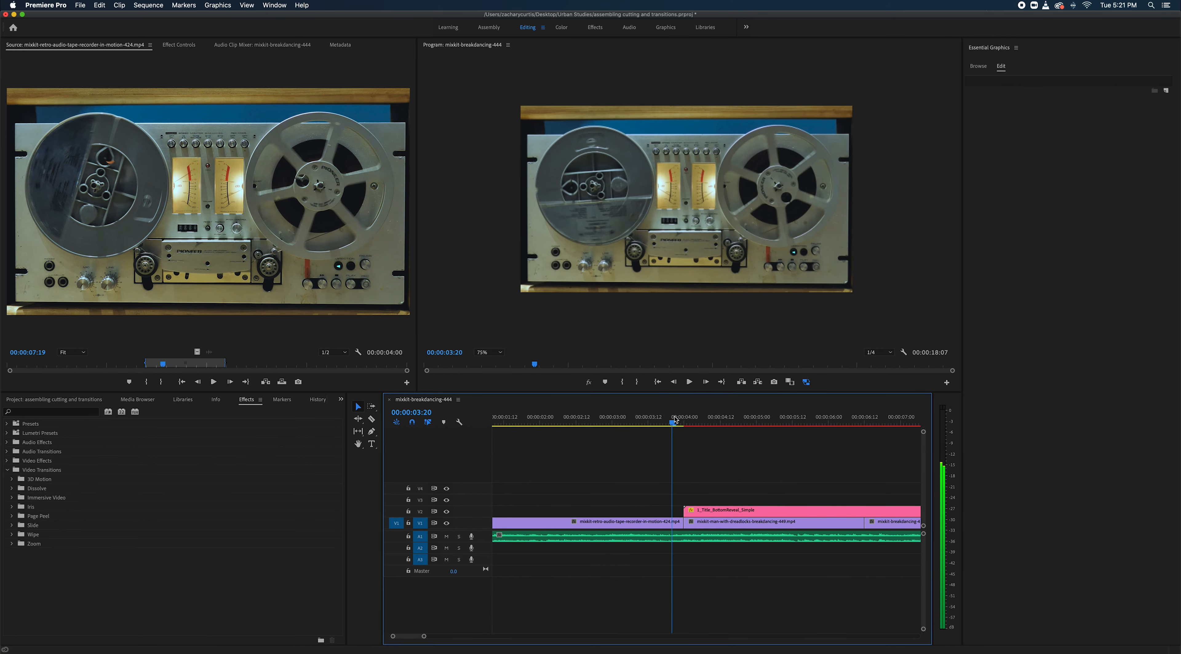